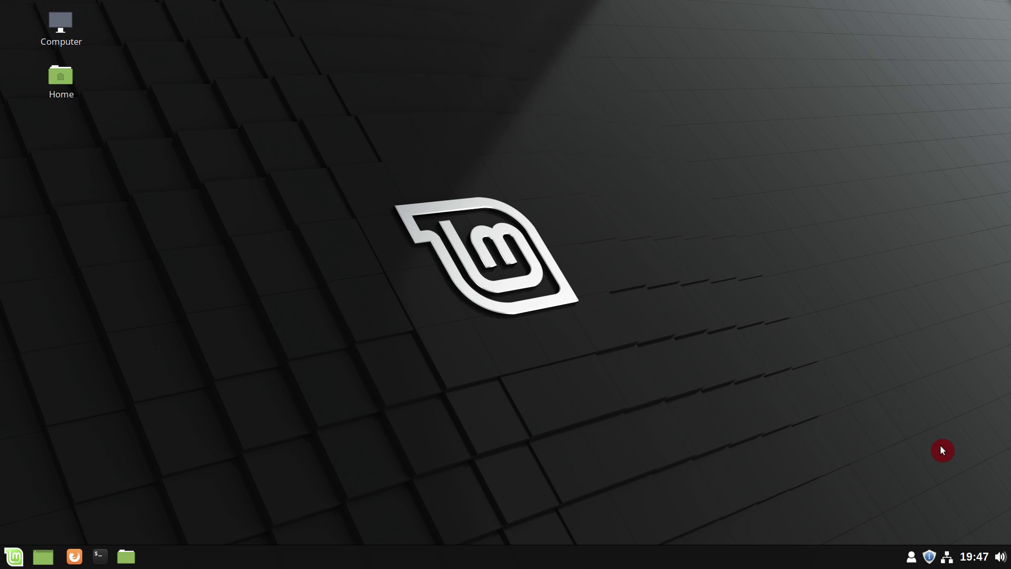
Step: Launch Timeshift from the menu search and authenticate with the administrator password
{"action": "left_click", "coordinate": [13, 557]}
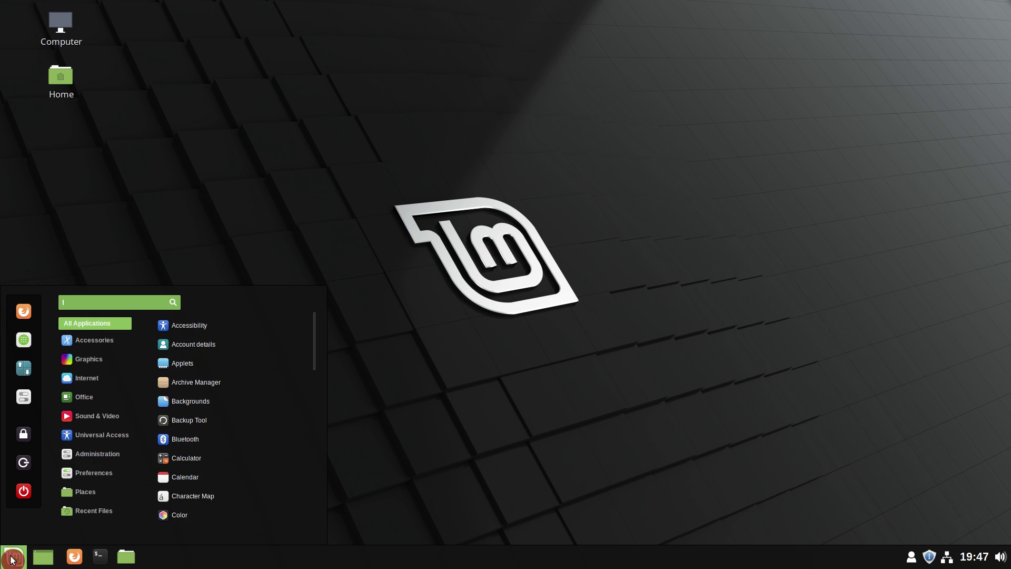
{"action": "type", "text": "time"}
{"action": "key", "text": "Down"}
{"action": "key", "text": "Return"}
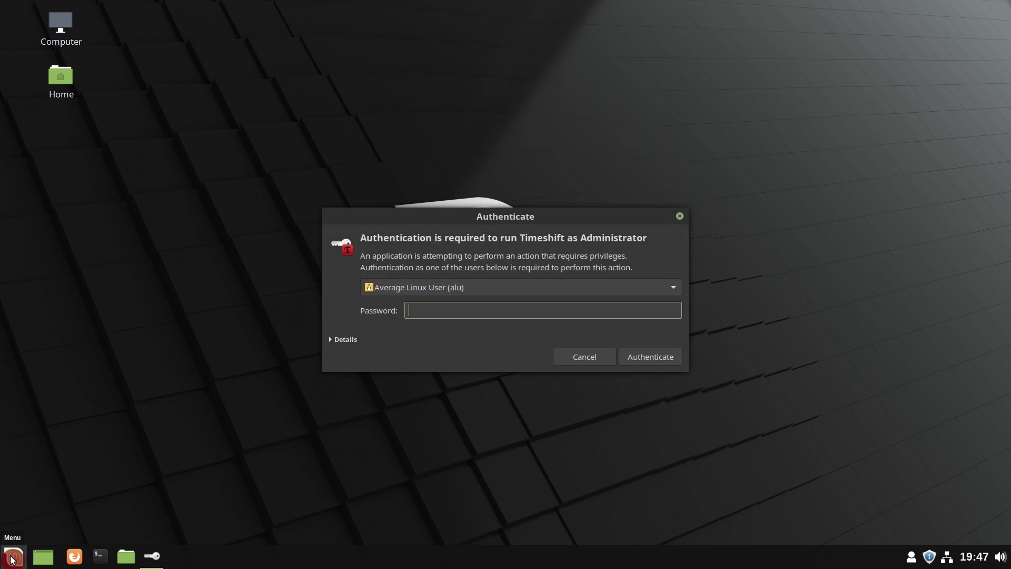
{"action": "type", "text": "****"}
{"action": "key", "text": "Return"}
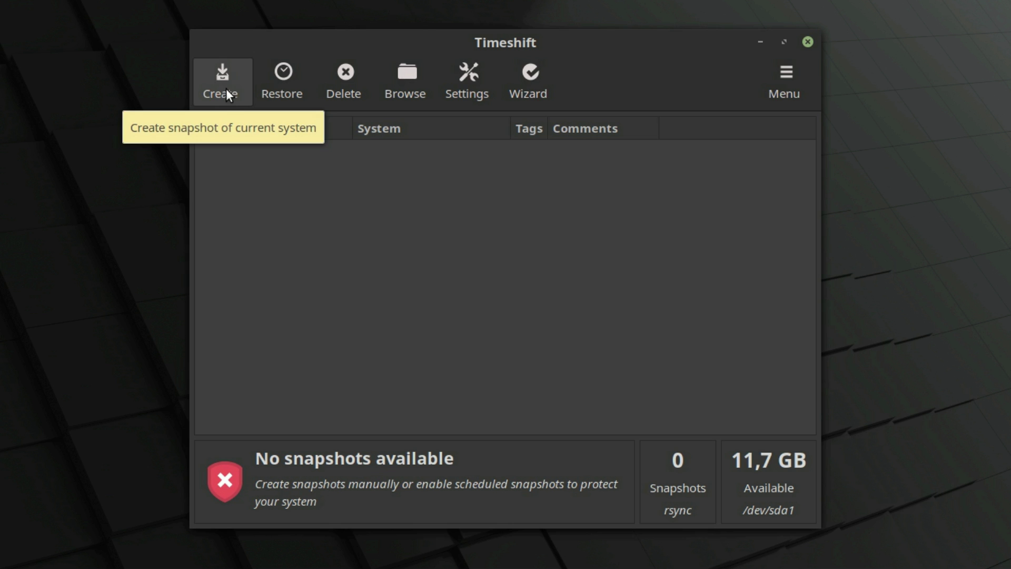
Step: Configure RSYNC snapshots on sda1 with no schedule, then start creating a snapshot
{"action": "left_click", "coordinate": [531, 89]}
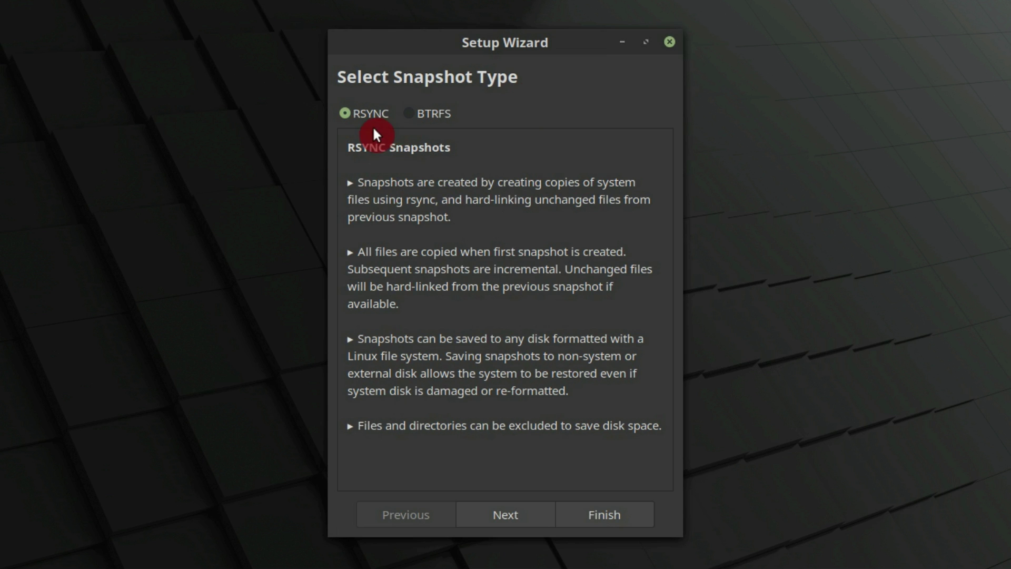
{"action": "left_click", "coordinate": [529, 512]}
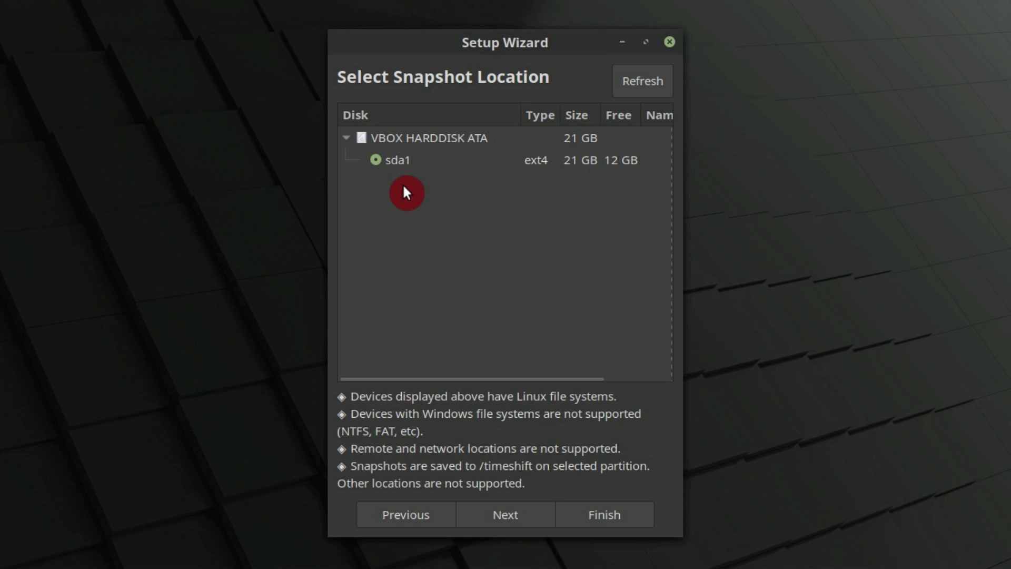
{"action": "left_click", "coordinate": [519, 514]}
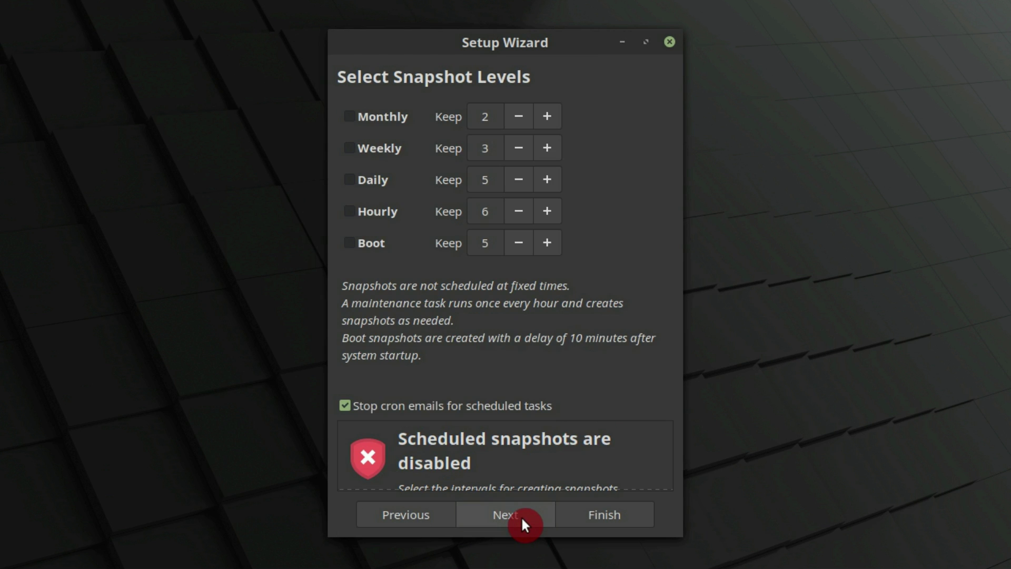
{"action": "left_click", "coordinate": [521, 516]}
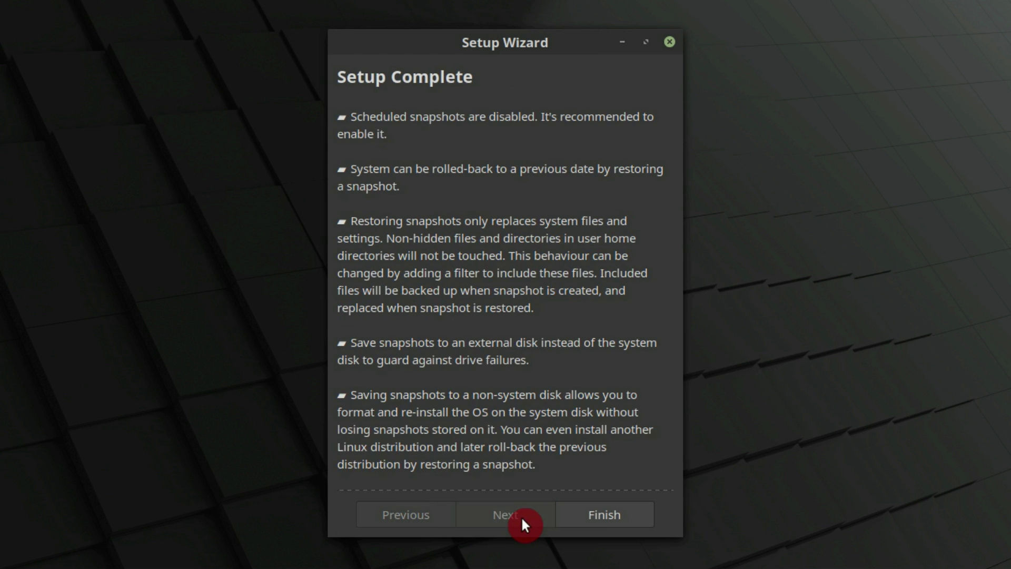
{"action": "left_click", "coordinate": [582, 513]}
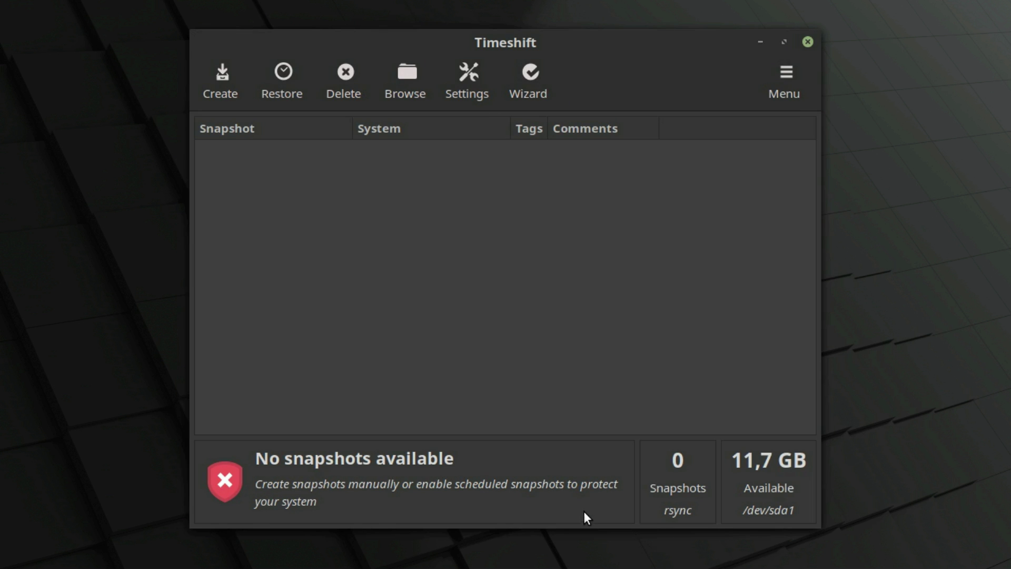
{"action": "left_click", "coordinate": [224, 91]}
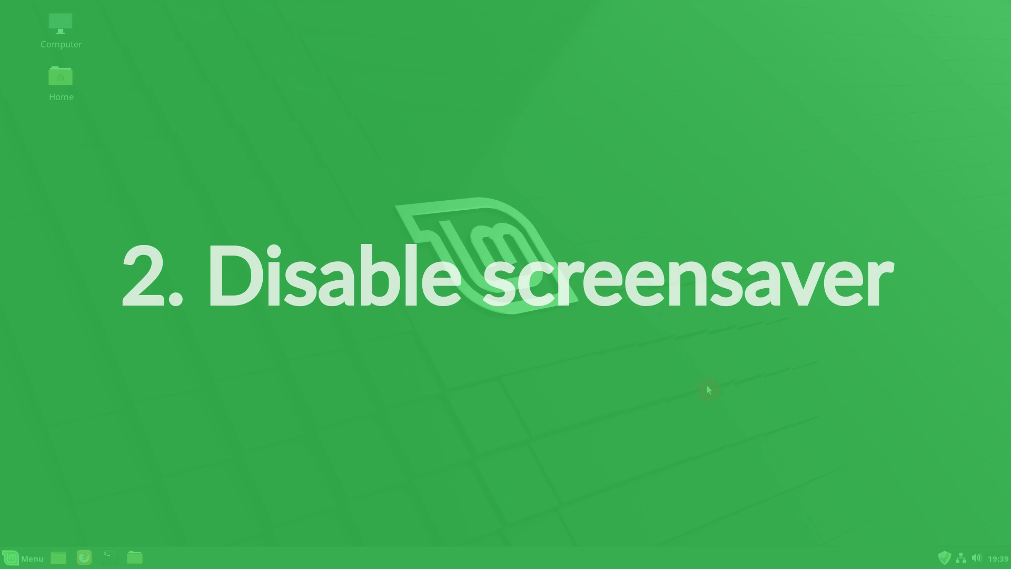
Step: Set 'Delay before starting the screensaver' to Never in System Settings' Screensaver page
{"action": "left_click", "coordinate": [11, 558]}
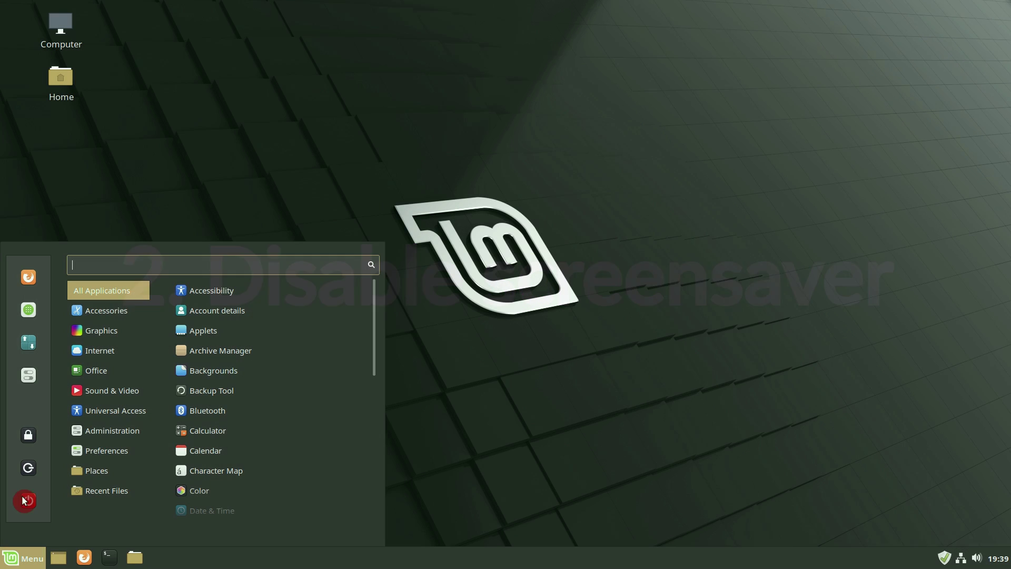
{"action": "left_click", "coordinate": [31, 380]}
{"action": "type", "text": "scree"}
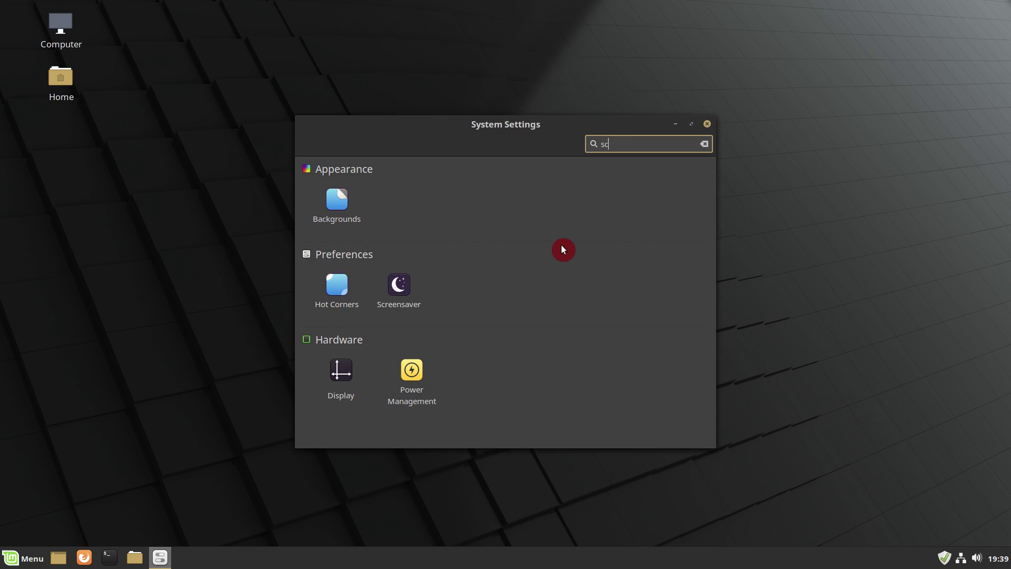
{"action": "left_click", "coordinate": [344, 299]}
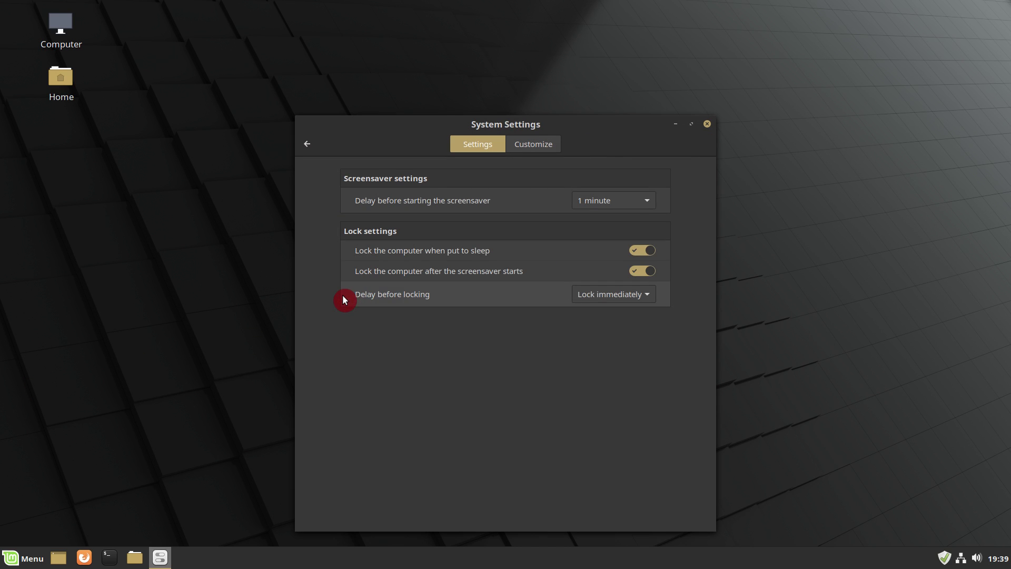
{"action": "left_click", "coordinate": [628, 202]}
{"action": "left_click", "coordinate": [623, 183]}
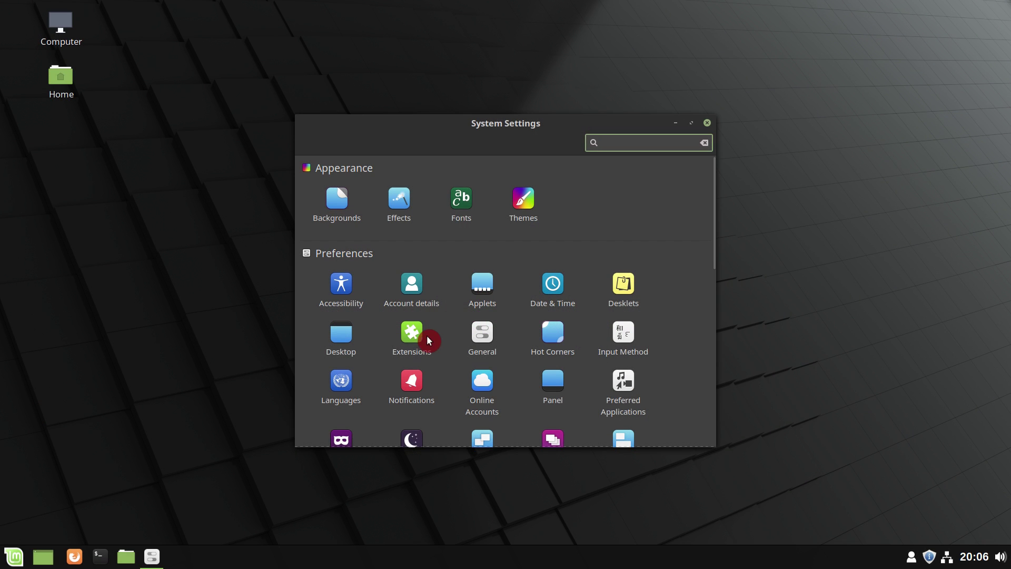
Step: Remove the Icing Task Manager applet from the Applets Download list, confirming complete removal
{"action": "left_click", "coordinate": [489, 296]}
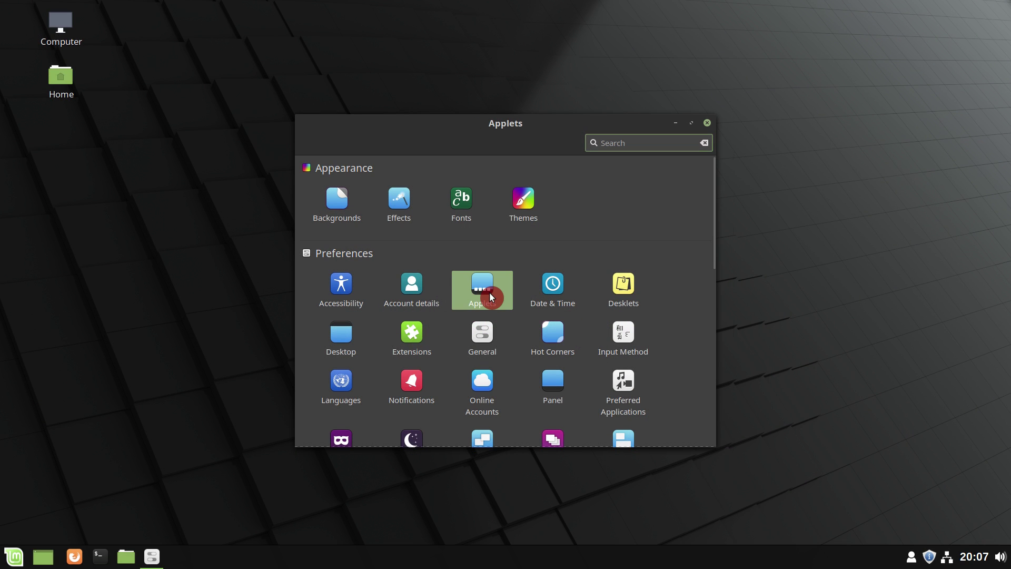
{"action": "left_click", "coordinate": [555, 145]}
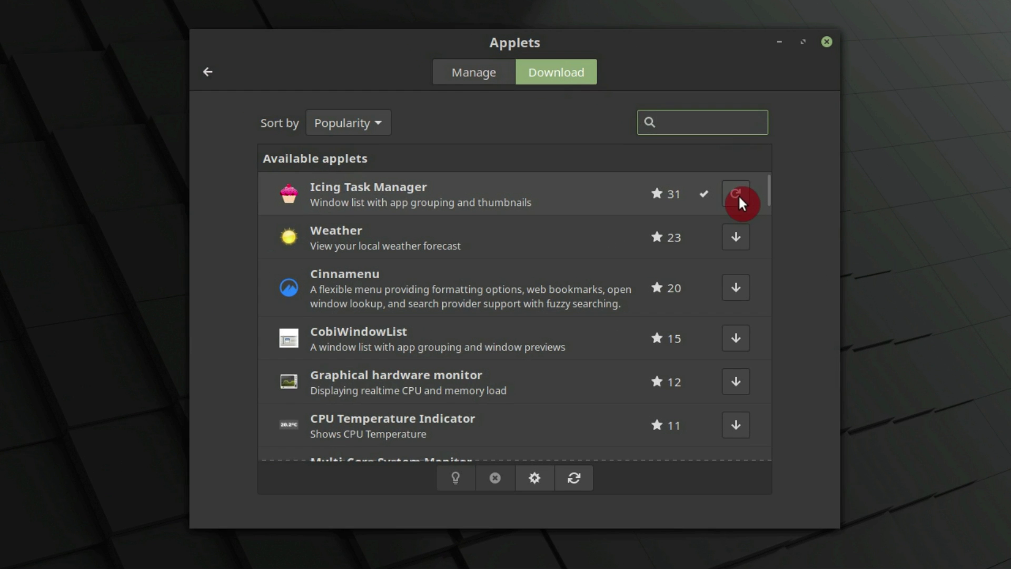
{"action": "left_click", "coordinate": [738, 195]}
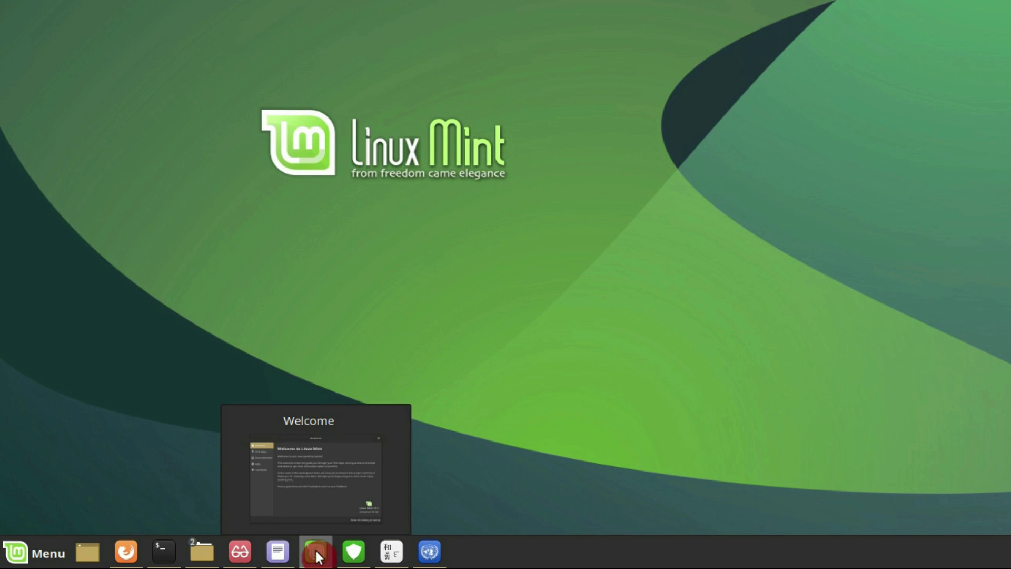
{"action": "mouse_move", "coordinate": [352, 552]}
{"action": "mouse_move", "coordinate": [390, 556]}
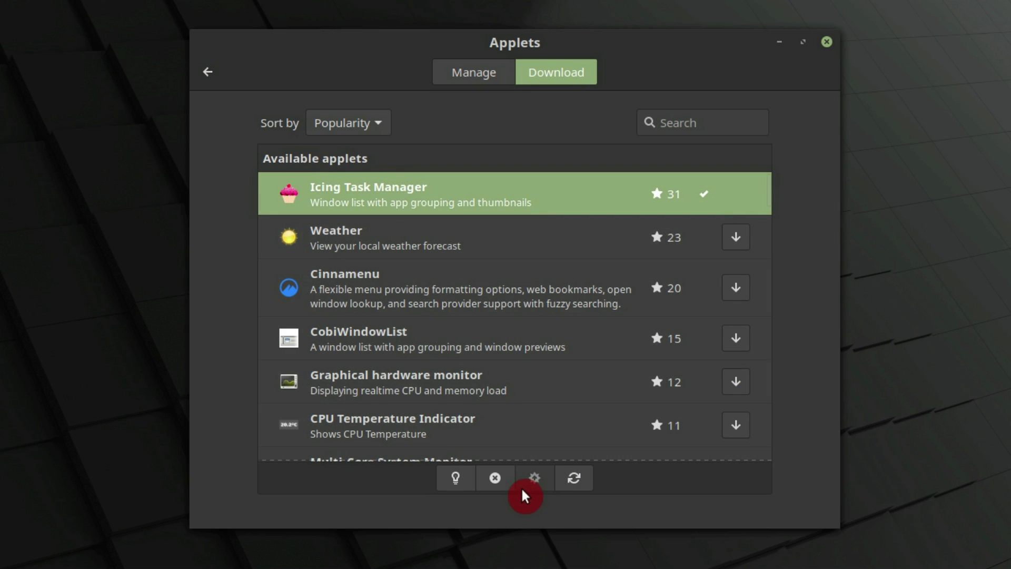
{"action": "left_click", "coordinate": [495, 479]}
{"action": "left_click", "coordinate": [593, 380]}
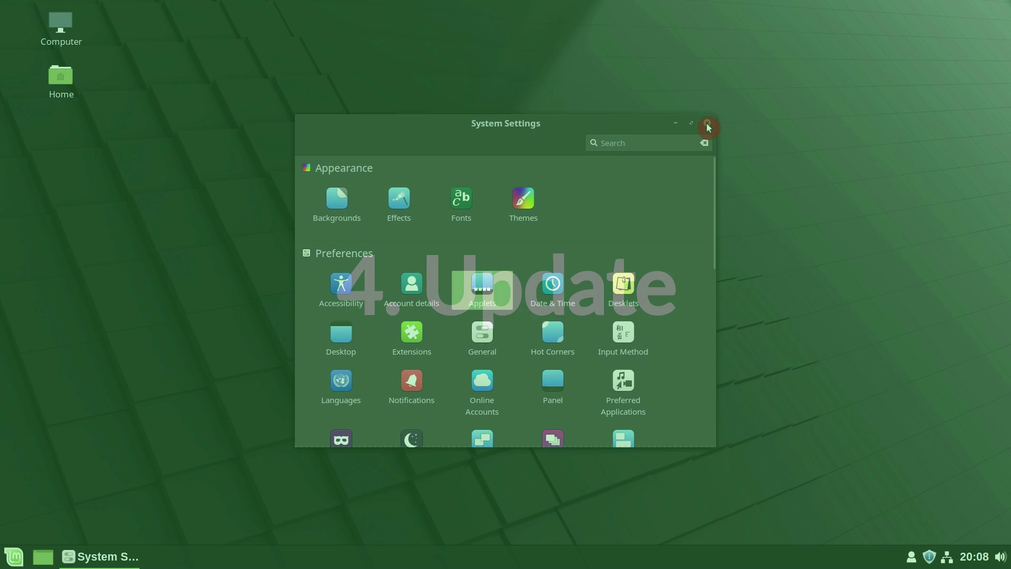
Step: Refresh Update Manager and install the mintupdate and mint-upgrade-info updates with the administrator password
{"action": "left_click", "coordinate": [707, 124]}
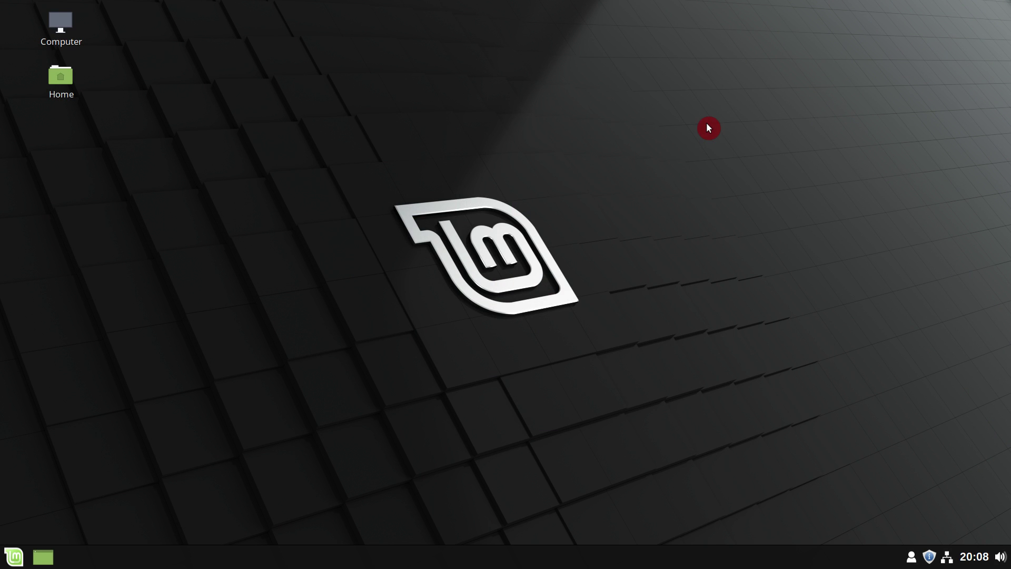
{"action": "left_click", "coordinate": [928, 555]}
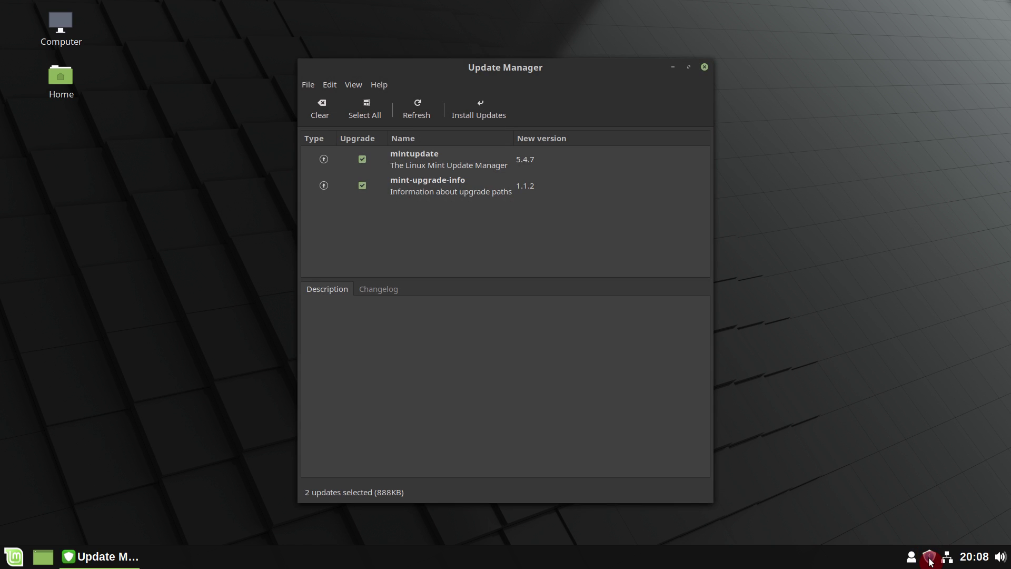
{"action": "left_click", "coordinate": [425, 112]}
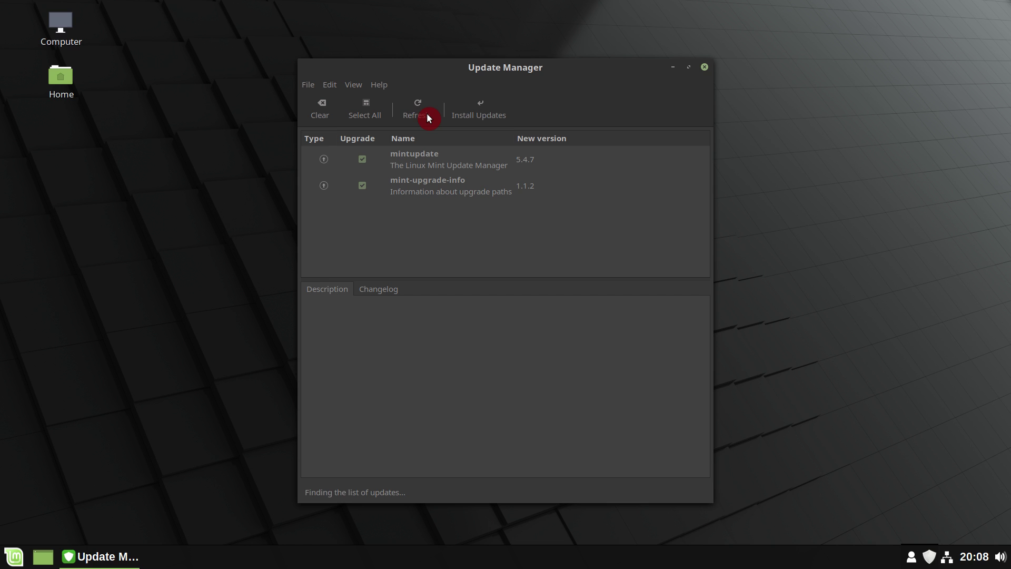
{"action": "left_click", "coordinate": [484, 111]}
{"action": "key", "text": "Return"}
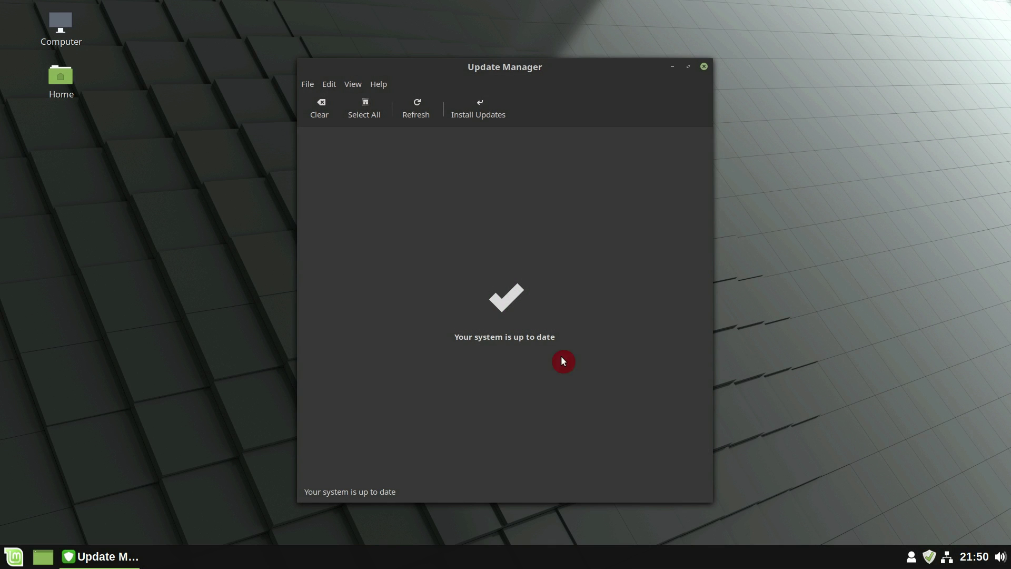
Step: Launch the upgrade to Linux Mint 19.1 Tessa, accept the risk, and authorise it with the password
{"action": "left_click", "coordinate": [327, 85]}
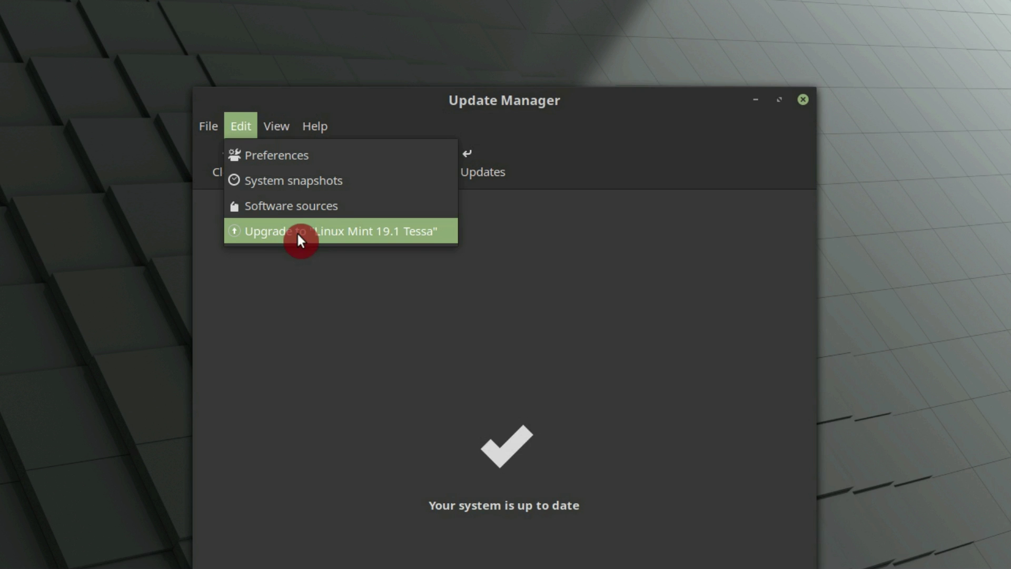
{"action": "left_click", "coordinate": [442, 231]}
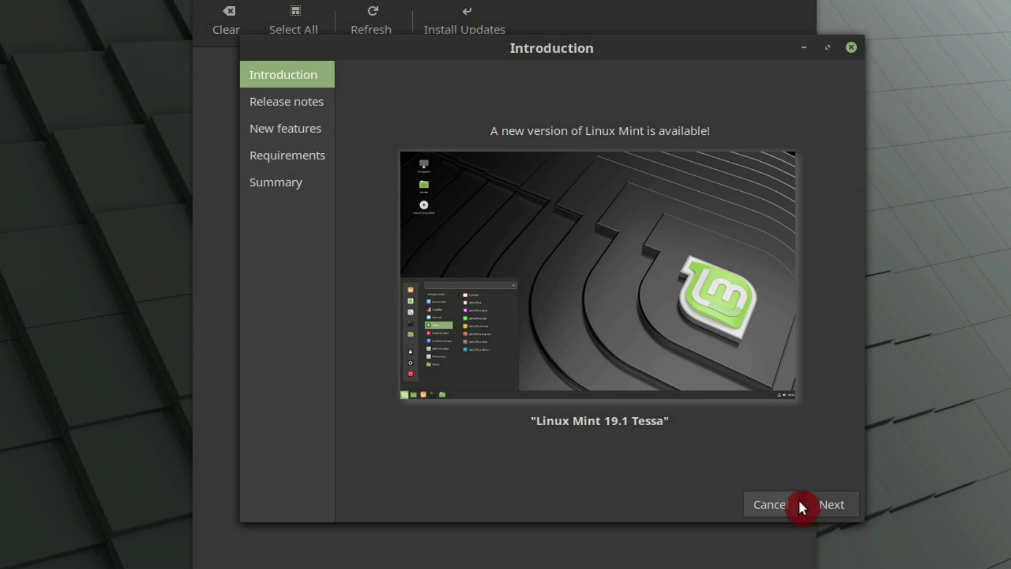
{"action": "left_click", "coordinate": [828, 505]}
{"action": "left_click", "coordinate": [838, 509]}
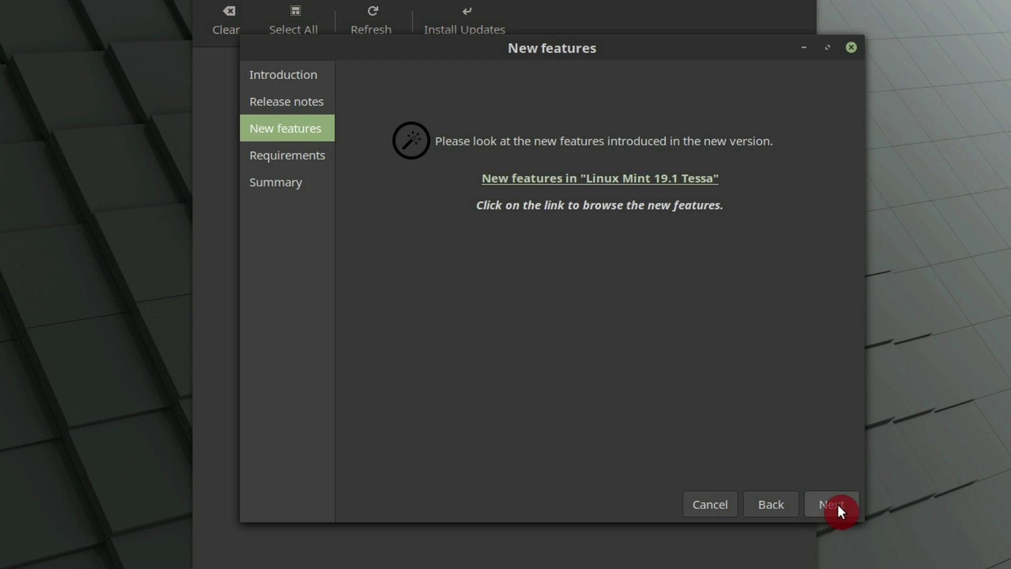
{"action": "left_click", "coordinate": [837, 508]}
{"action": "left_click", "coordinate": [400, 212]}
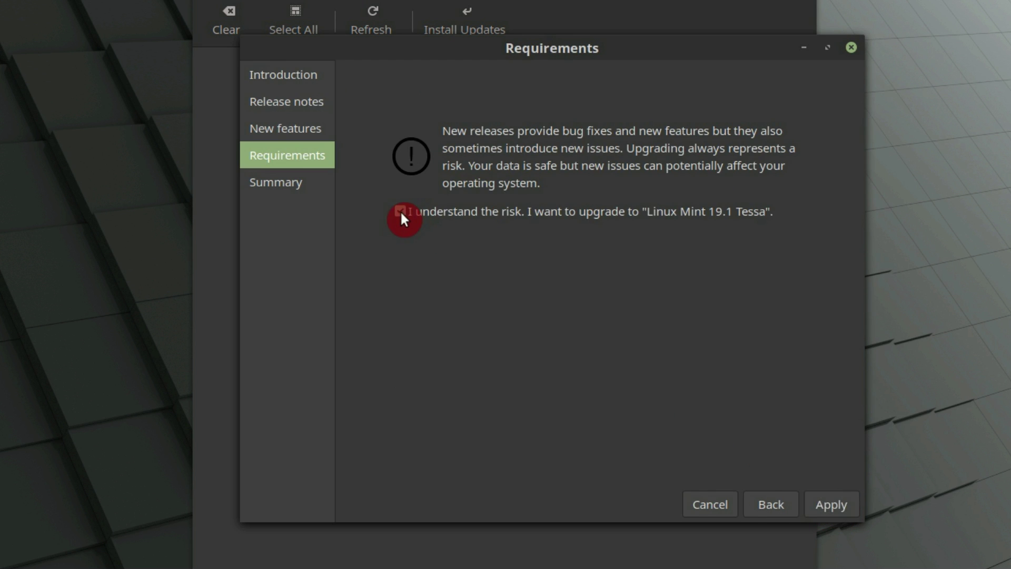
{"action": "left_click", "coordinate": [832, 503]}
{"action": "type", "text": "••••"}
{"action": "key", "text": "Return"}
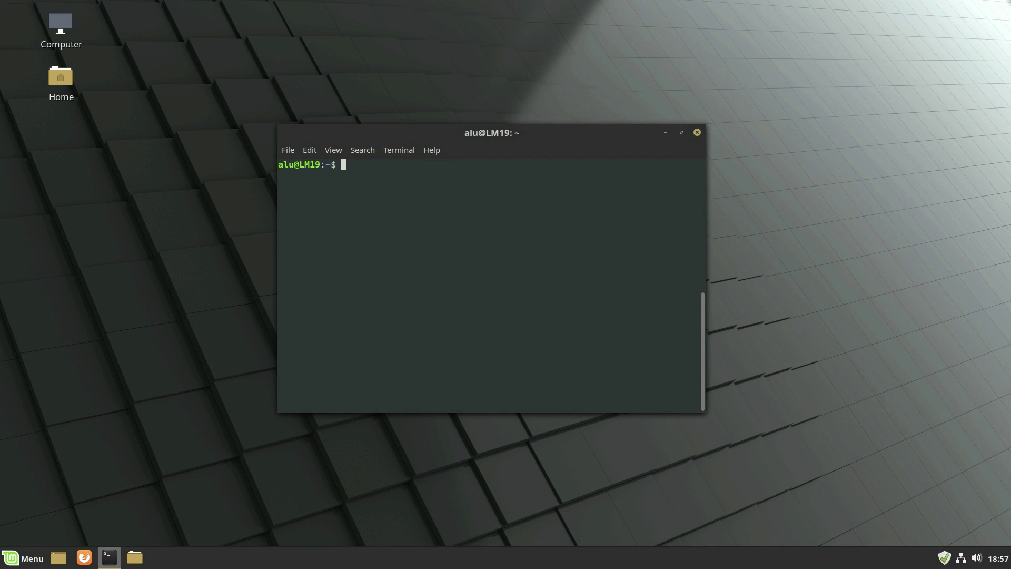
Step: Run 'sudo apt install p7zip-full xul-ext-lightning' in the terminal and authorise with the password
{"action": "type", "text": "sudo apt install p7zip-full xul-ext-lightning"}
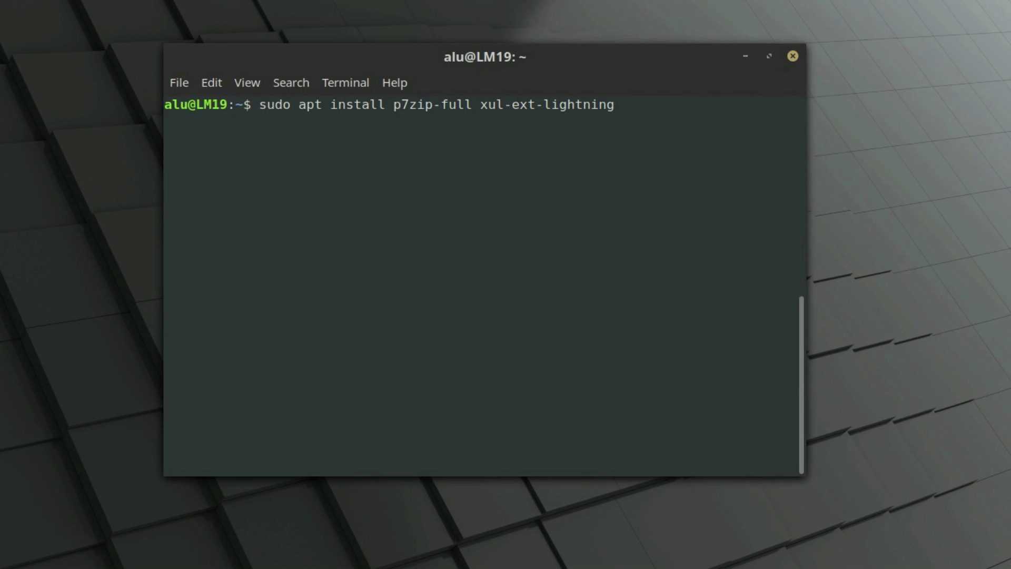
{"action": "left_click_drag", "start_coordinate": [395, 110], "coordinate": [470, 108]}
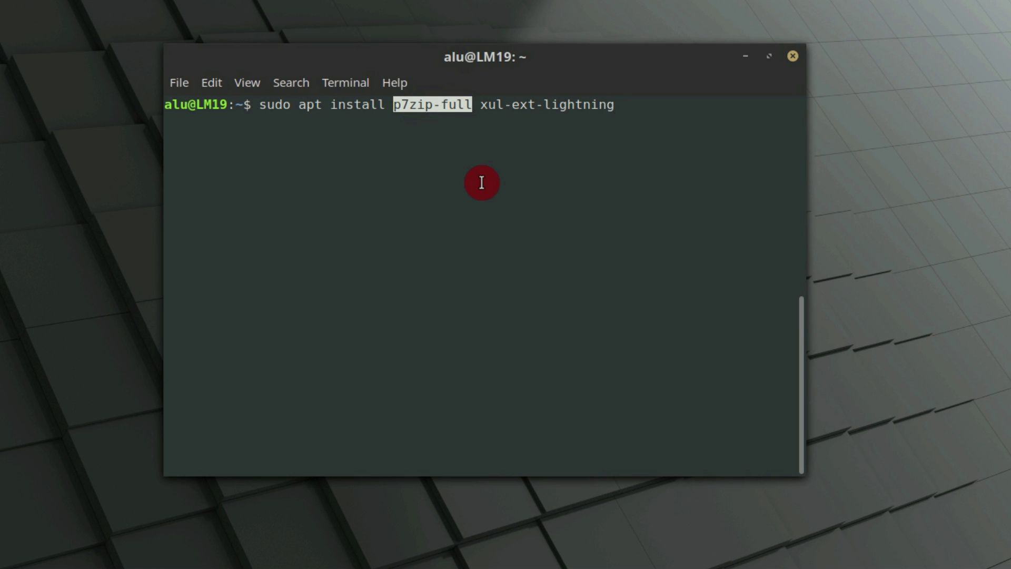
{"action": "left_click", "coordinate": [488, 106]}
{"action": "left_click_drag", "start_coordinate": [489, 106], "coordinate": [615, 105]}
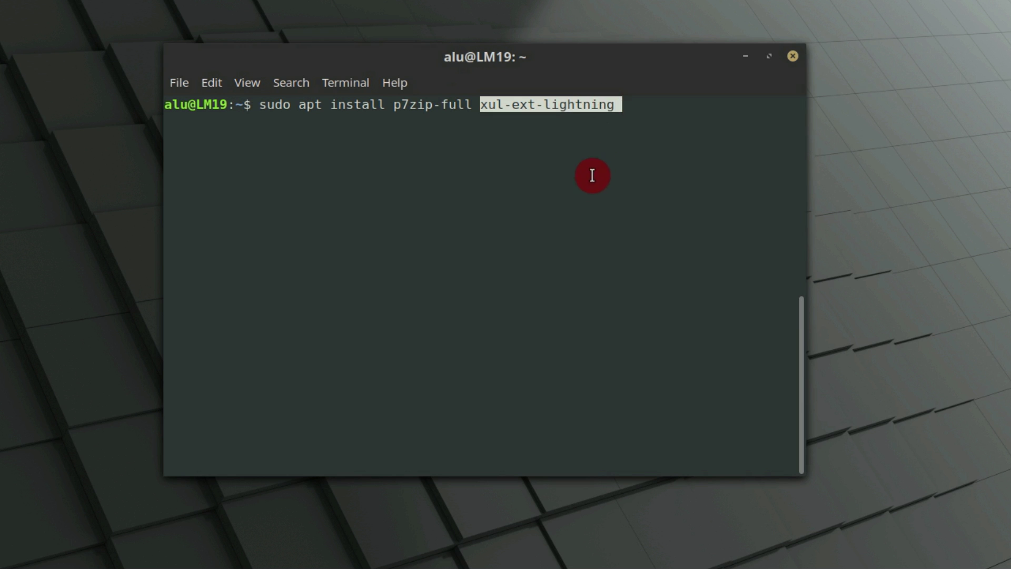
{"action": "key", "text": "Return"}
{"action": "type", "text": "****"}
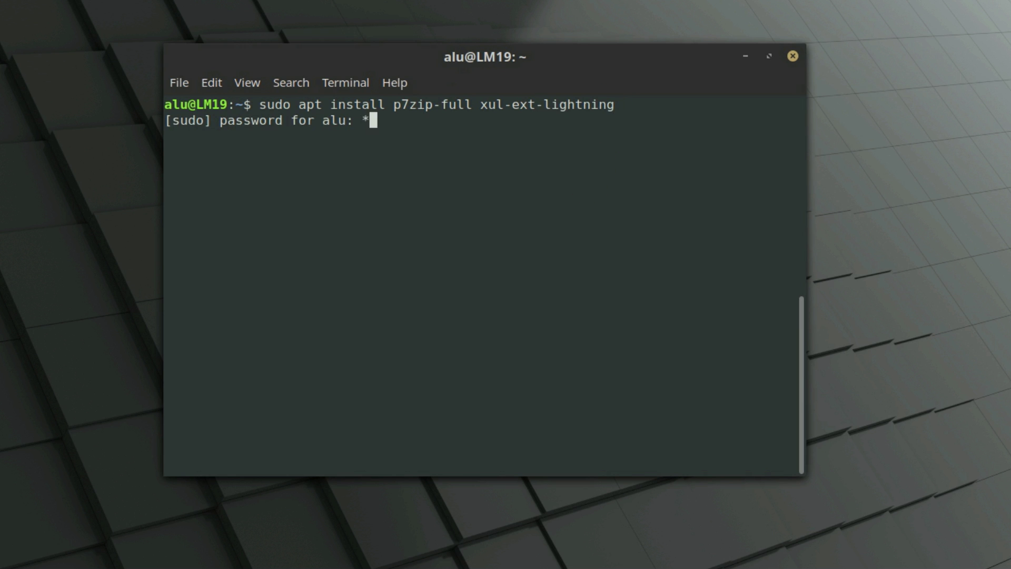
{"action": "key", "text": "Return"}
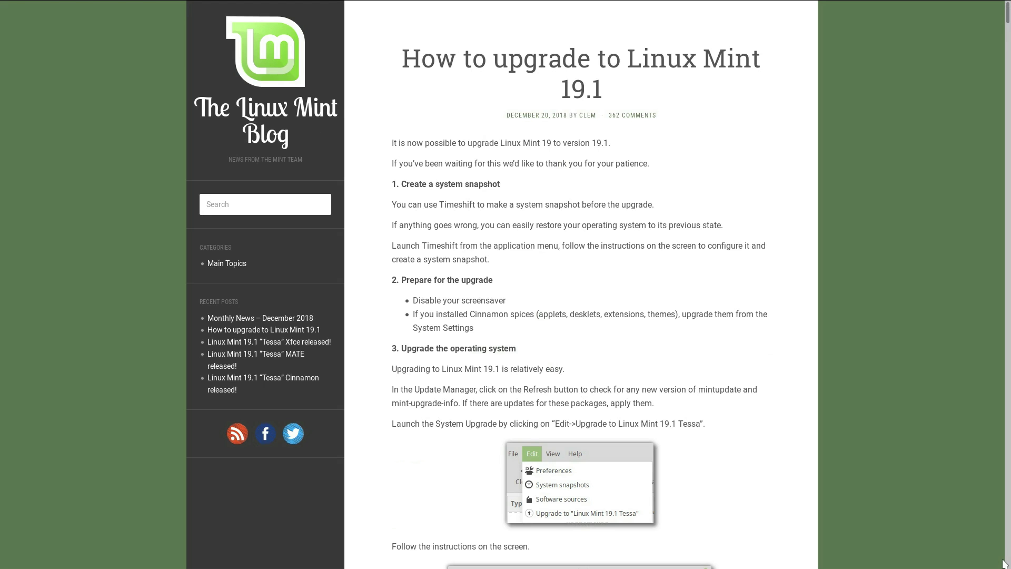
Step: Scroll the 'How to upgrade to Linux Mint 19.1' post down to sections 4 and 5
{"action": "scroll", "coordinate": [1003, 562], "scroll_direction": "down", "scroll_amount": 9}
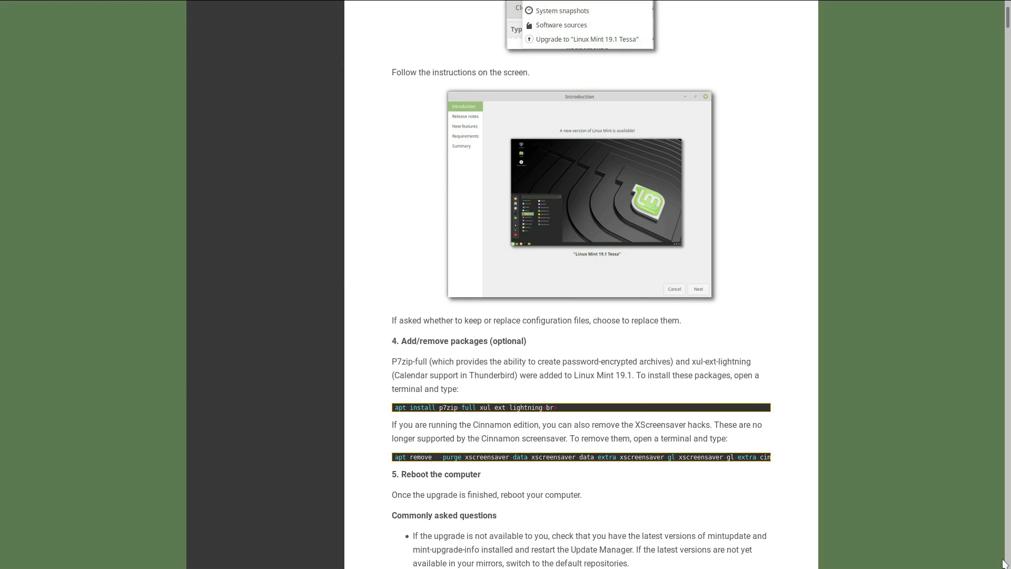
{"action": "scroll", "coordinate": [1002, 562], "scroll_direction": "down", "scroll_amount": 2}
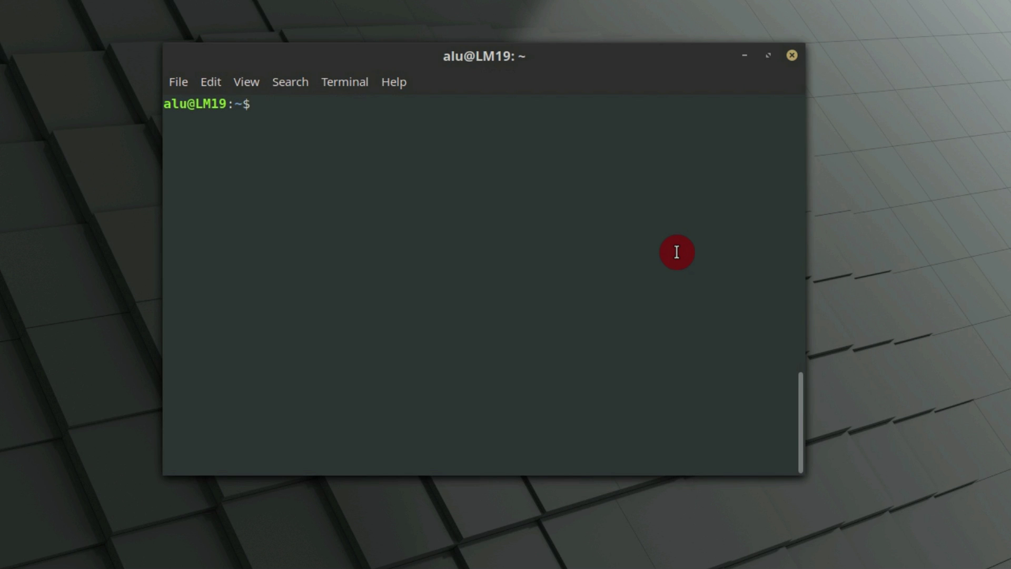
Step: Run the 'sudo apt remove --purge xscreensaver-data ...' command and confirm the removal with y
{"action": "type", "text": "sudo apt remove --purge xscreensaver-data xscreensaver-data-extra xscreensaver-gl xscreensaver-gl-extra cinnamon-screensaver-webkit-plugin cinnamon-screensaver-x-plugin"}
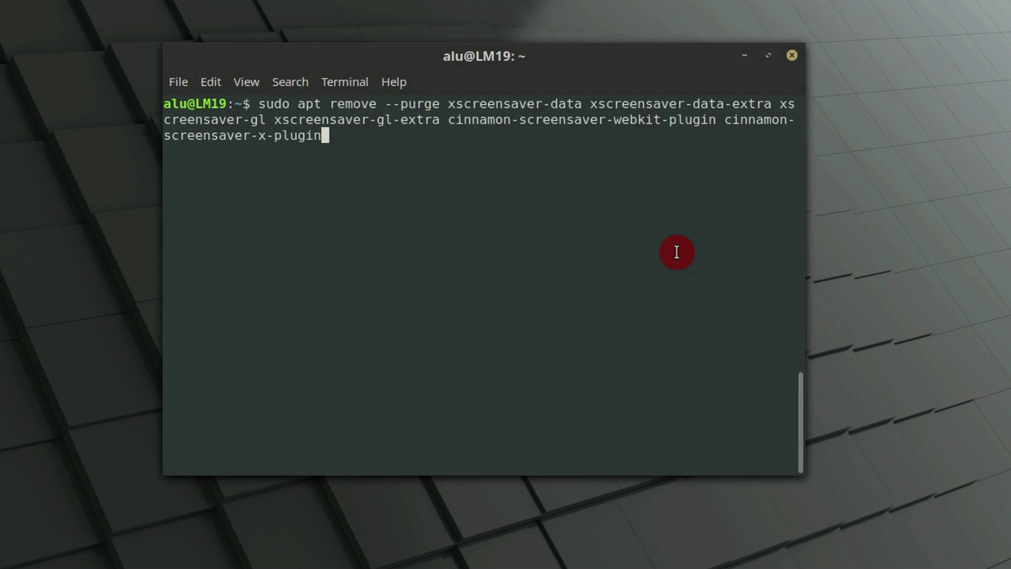
{"action": "key", "text": "Return"}
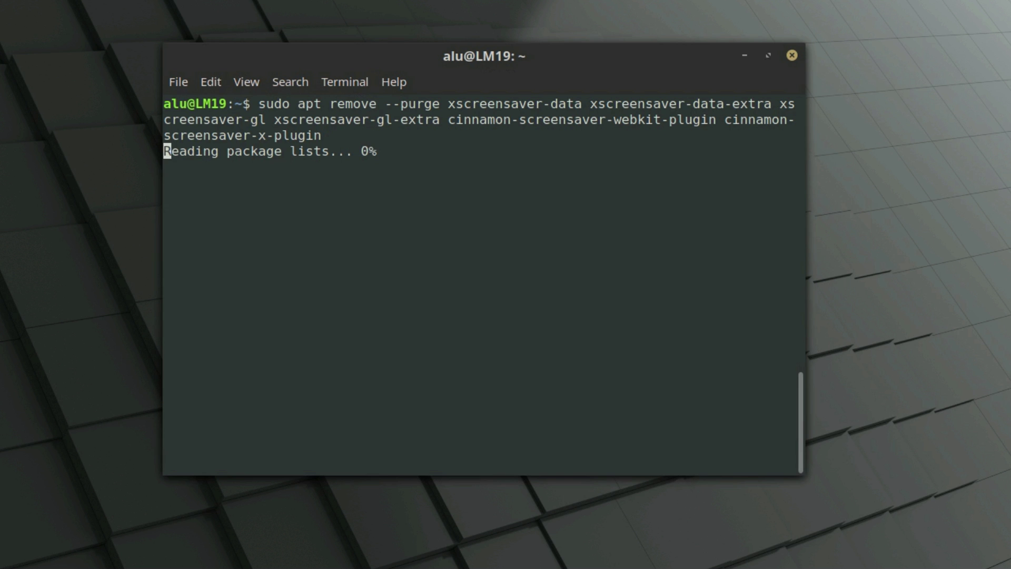
{"action": "type", "text": "y"}
{"action": "key", "text": "Return"}
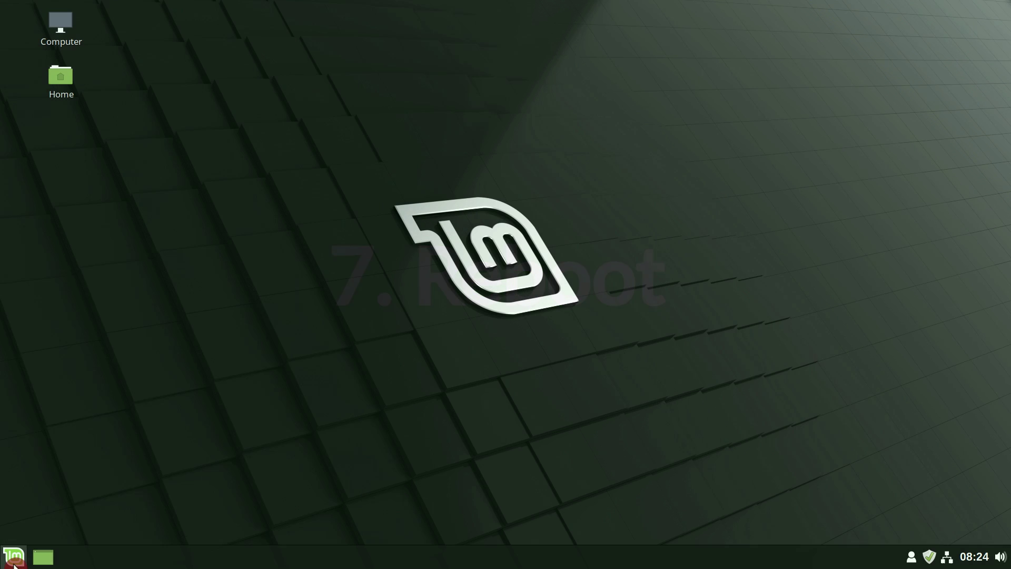
Step: Use the Mint menu's power button to show the suspend, restart or shut down dialog
{"action": "left_click", "coordinate": [13, 561]}
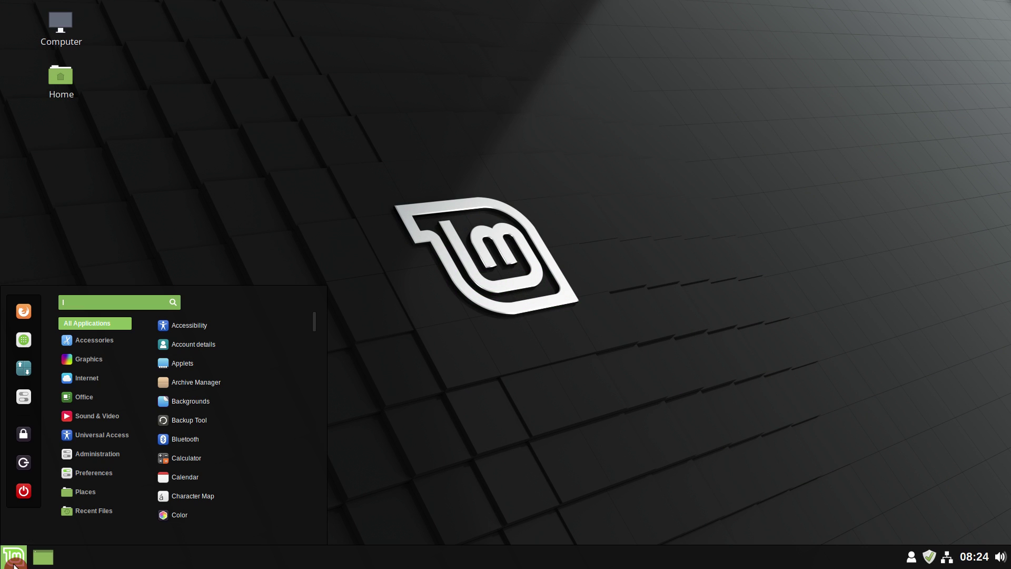
{"action": "left_click", "coordinate": [24, 490]}
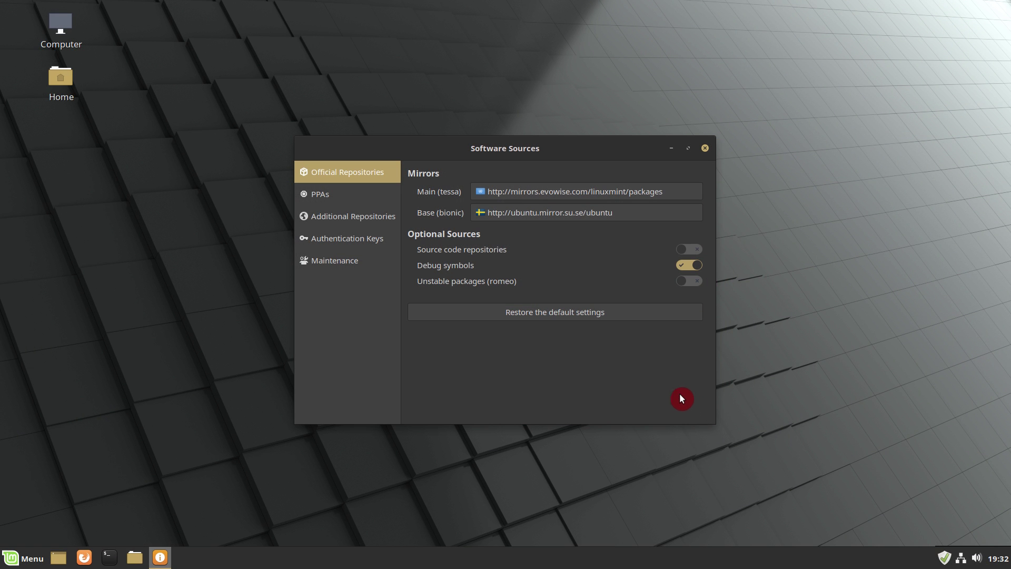
Step: Restore the default repository mirrors and confirm updating the APT cache
{"action": "left_click", "coordinate": [545, 312]}
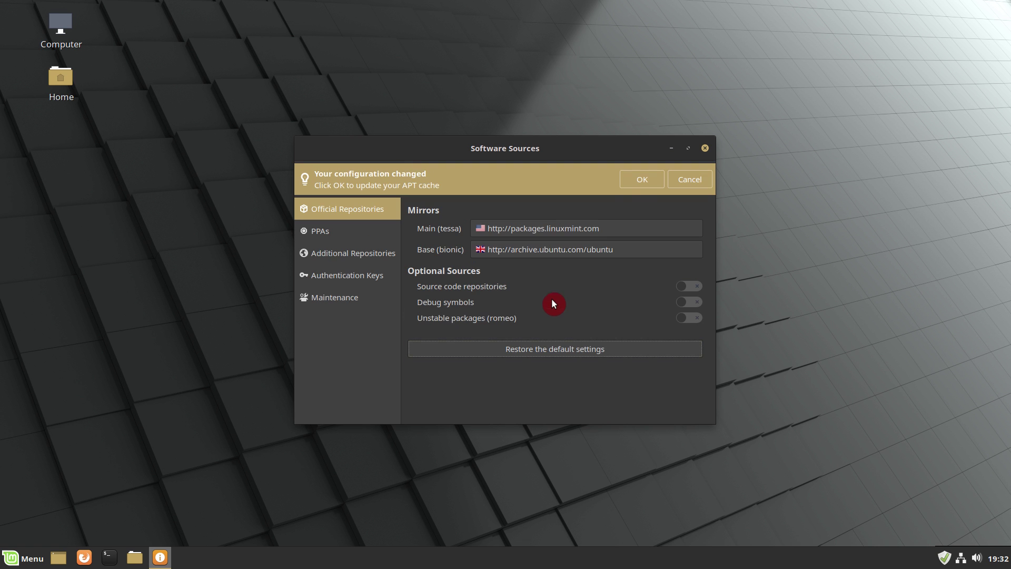
{"action": "left_click", "coordinate": [644, 179]}
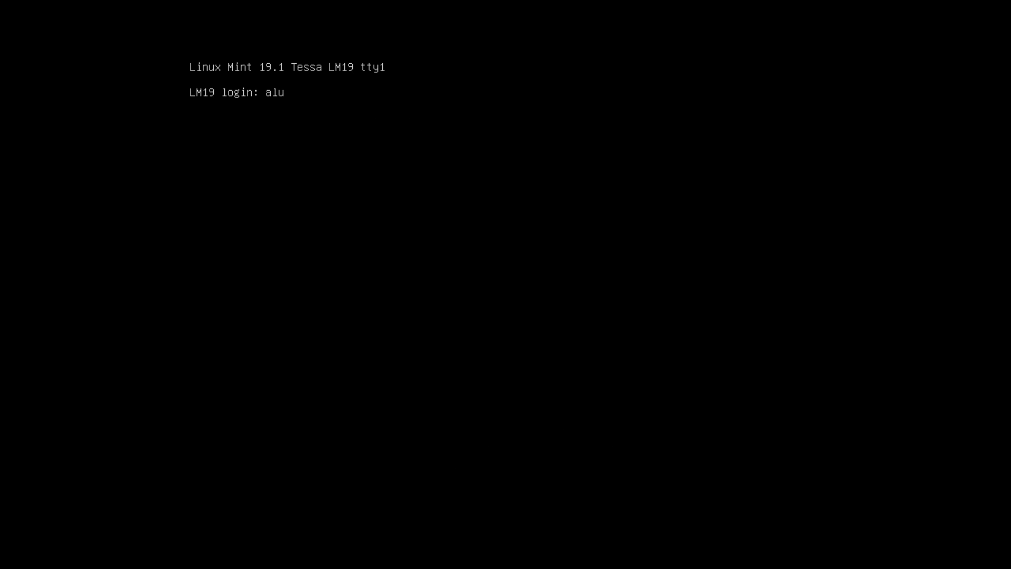
Step: Log in on tty1, run 'killall cinnamon-screensaver', and begin a 'killall mate-screensaver' command
{"action": "type", "text": "lu"}
{"action": "key", "text": "Return"}
{"action": "key", "text": "Return"}
{"action": "type", "text": "ki"}
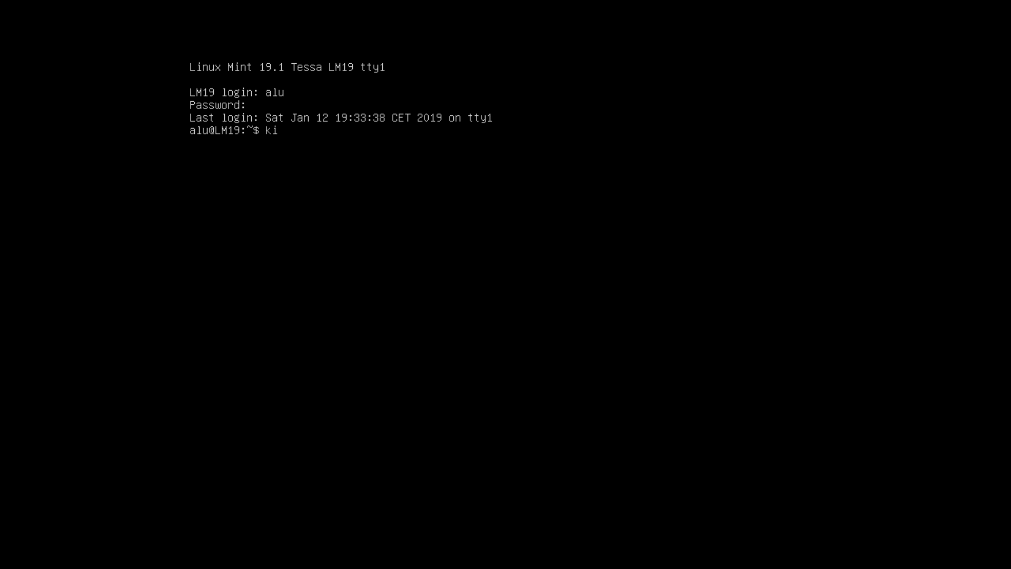
{"action": "type", "text": "llall cinnamon-screensaver"}
{"action": "key", "text": "Return"}
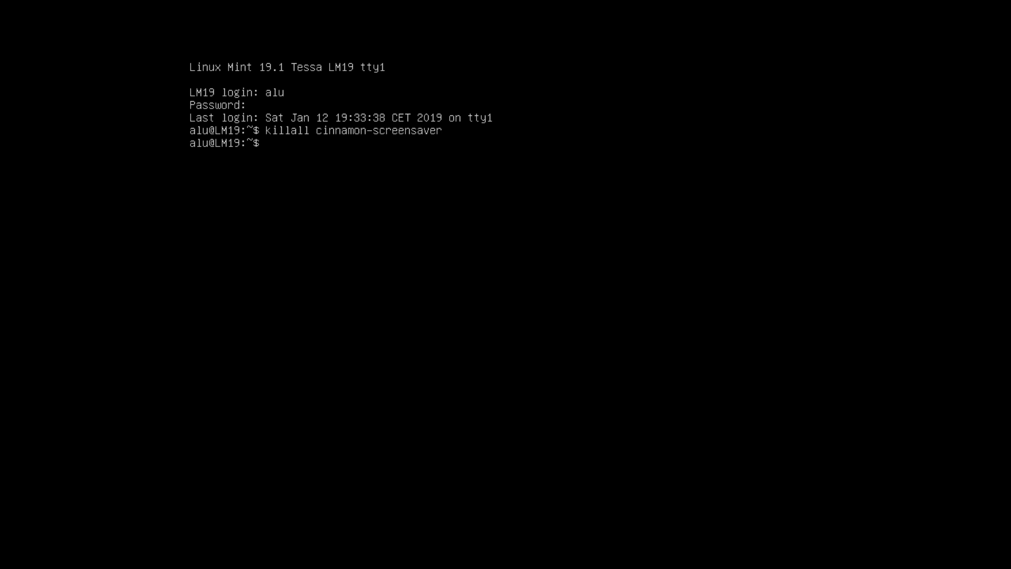
{"action": "type", "text": "killall mate-screensaver"}
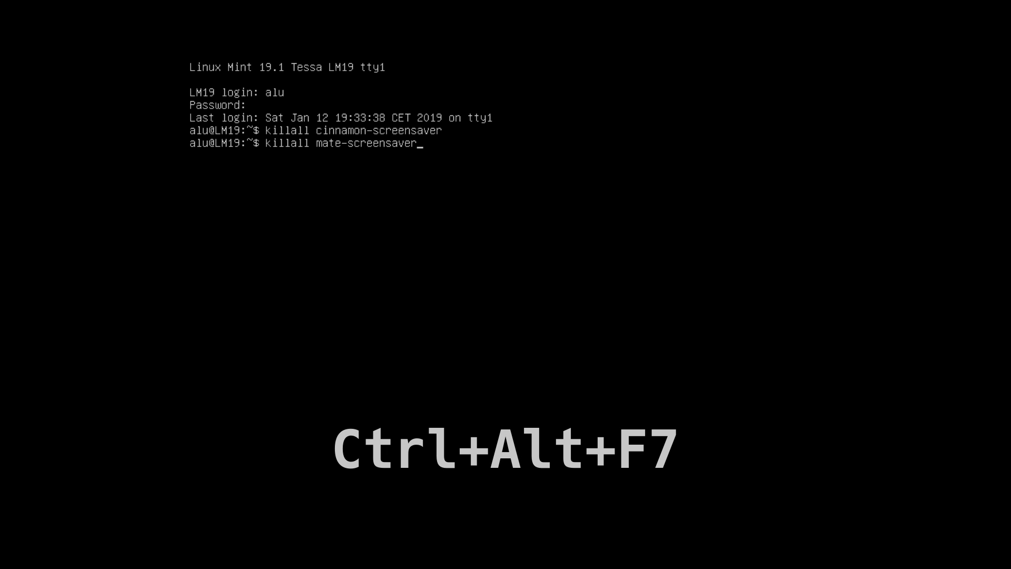
{"action": "key", "text": "ctrl+alt+F7"}
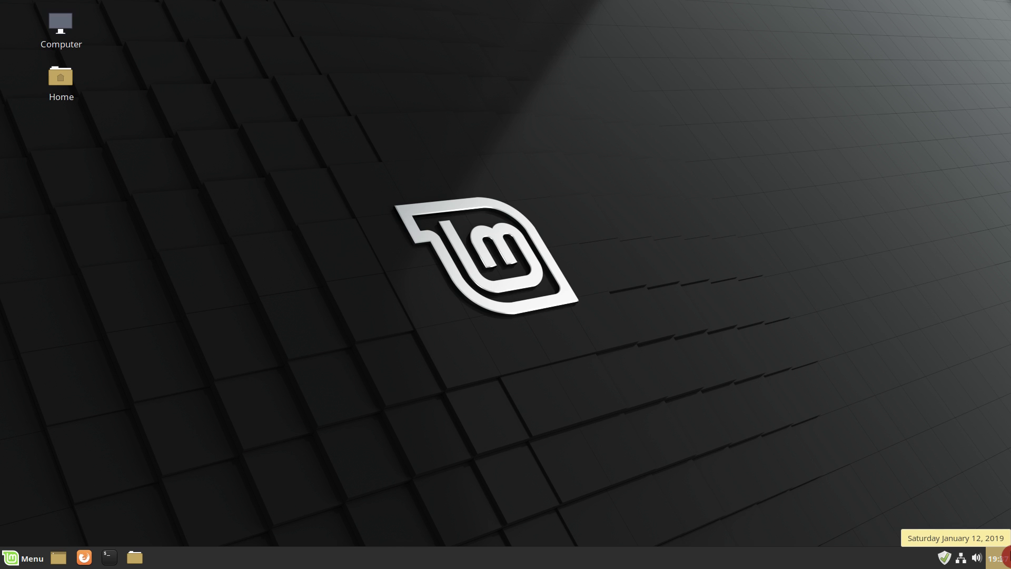